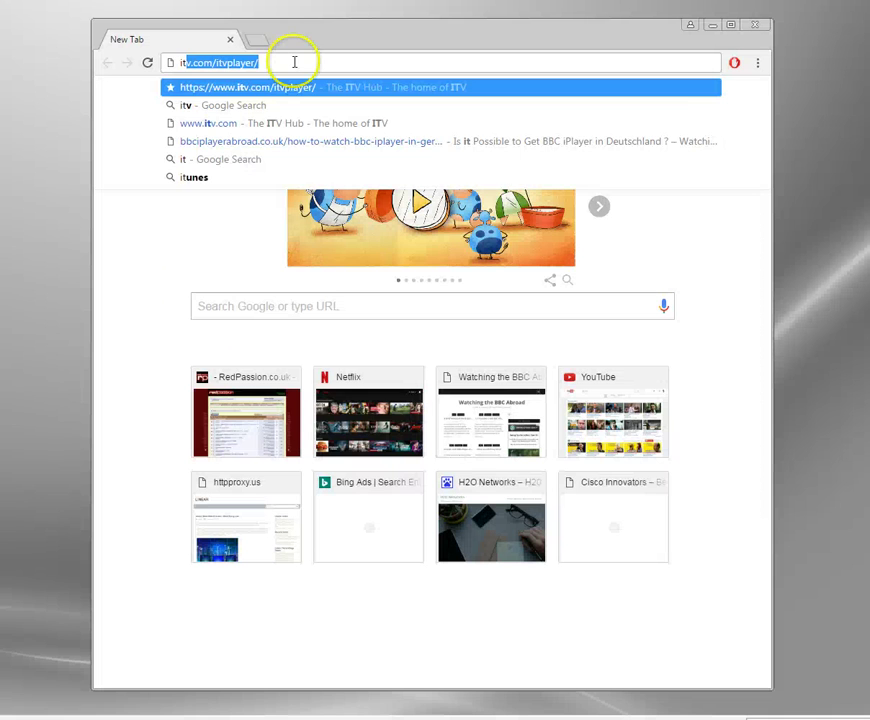
Load itv.com/itvplayer/ to reach the ITV Hub home page.
{"action": "key", "text": "Return"}
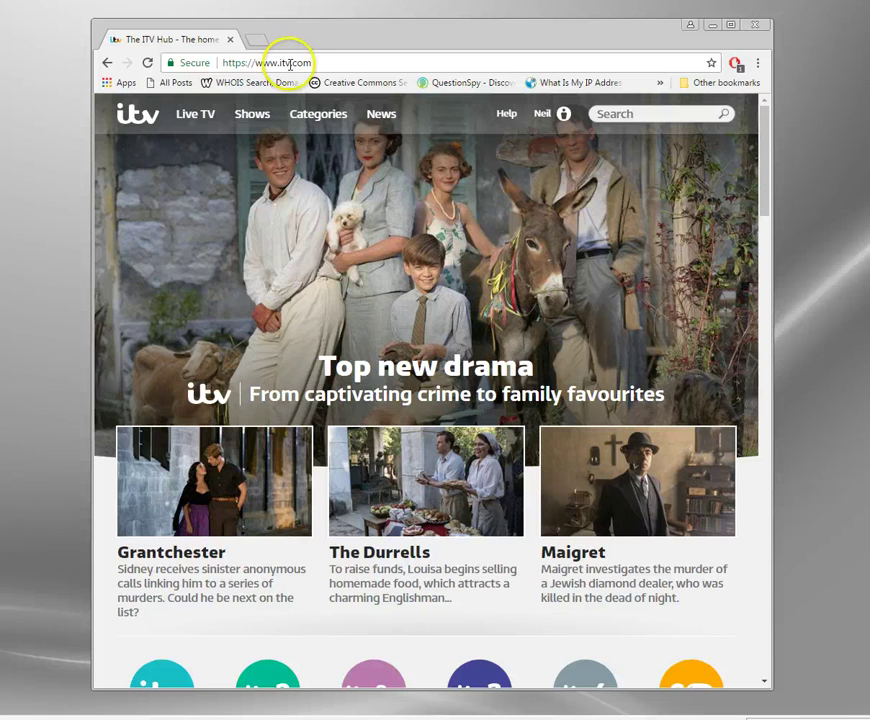
Play the live ITV channel, showing New: The Jeremy Kyle Show, from the channel row.
{"action": "scroll", "coordinate": [350, 307], "scroll_direction": "down", "scroll_amount": 3}
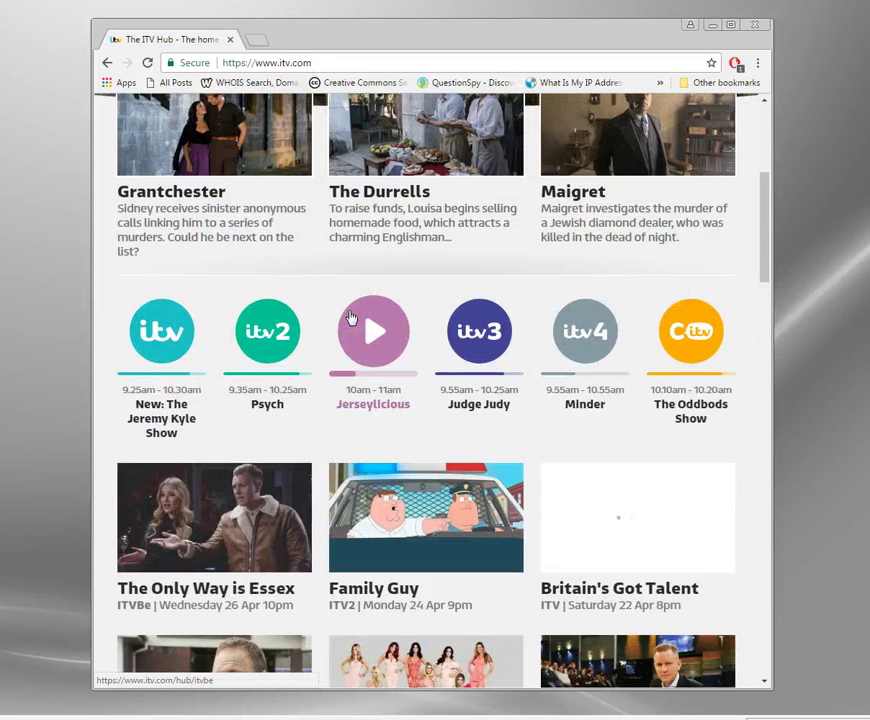
{"action": "scroll", "coordinate": [310, 312], "scroll_direction": "up", "scroll_amount": 1}
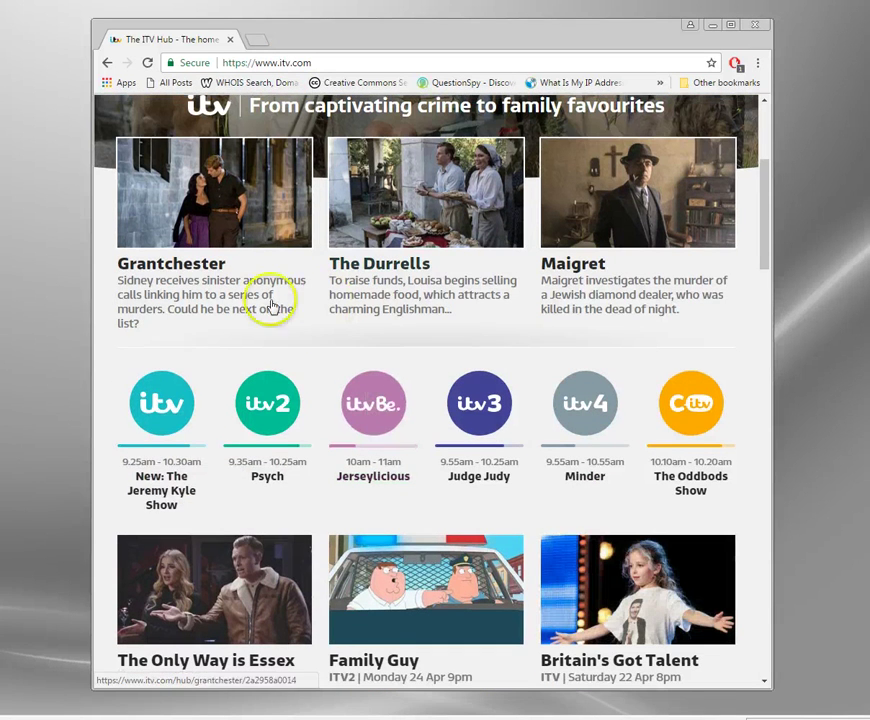
{"action": "left_click", "coordinate": [175, 399]}
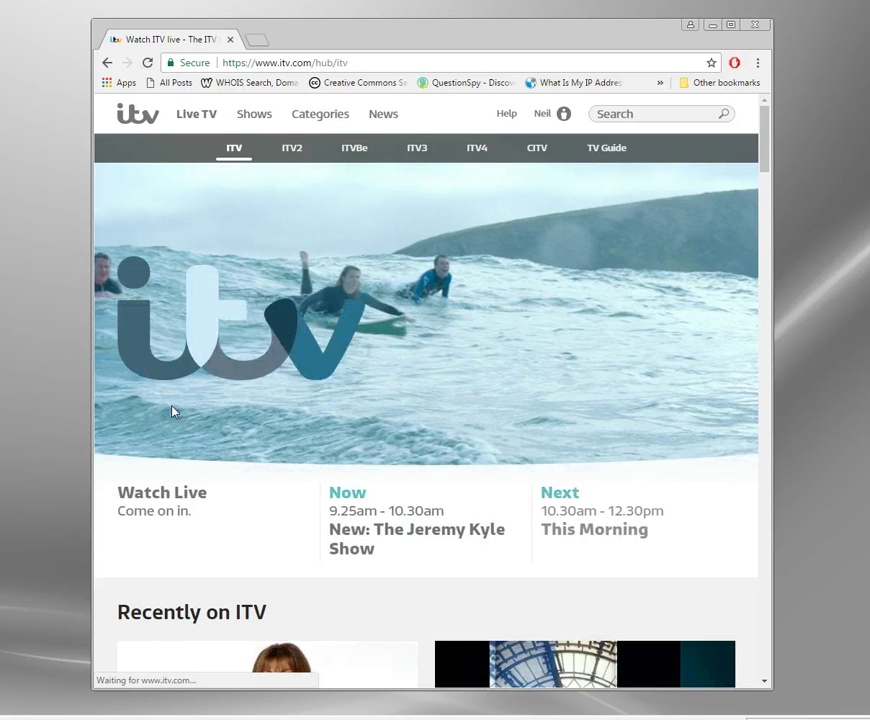
Try the live ITV stream, see the UK-only 'We're sorry' block, and close Chrome.
{"action": "left_click", "coordinate": [287, 423]}
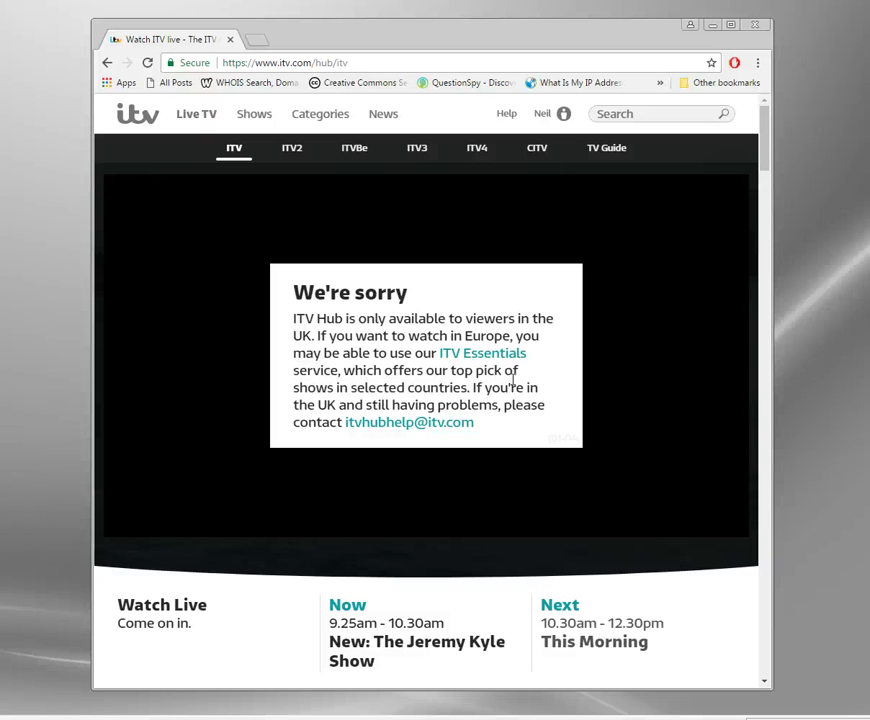
{"action": "left_click", "coordinate": [758, 24]}
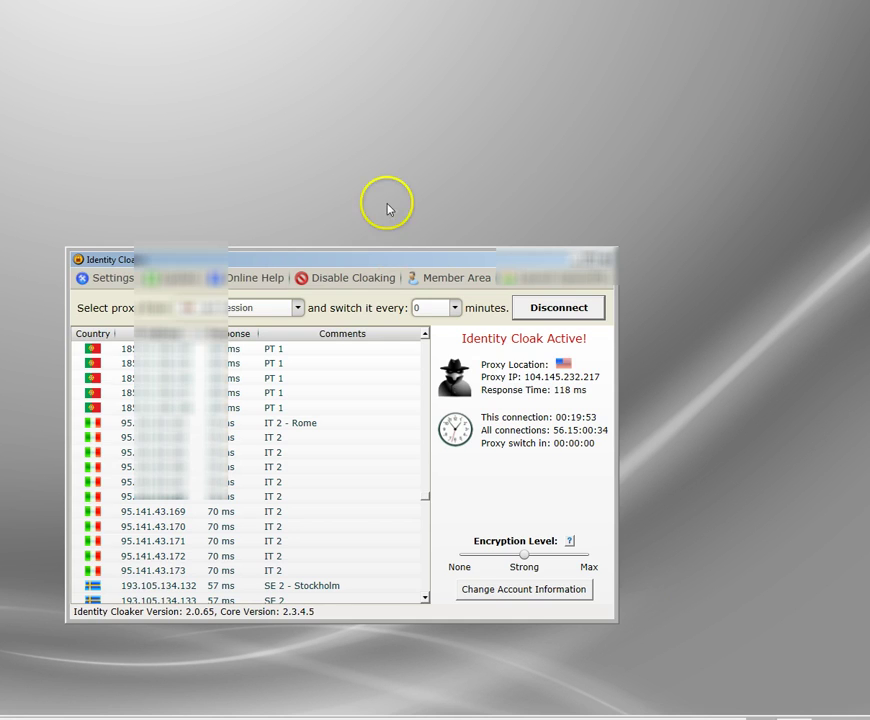
Move the Identity Cloaker window up and left, then scroll its proxy server list down.
{"action": "left_click_drag", "start_coordinate": [394, 262], "coordinate": [410, 150]}
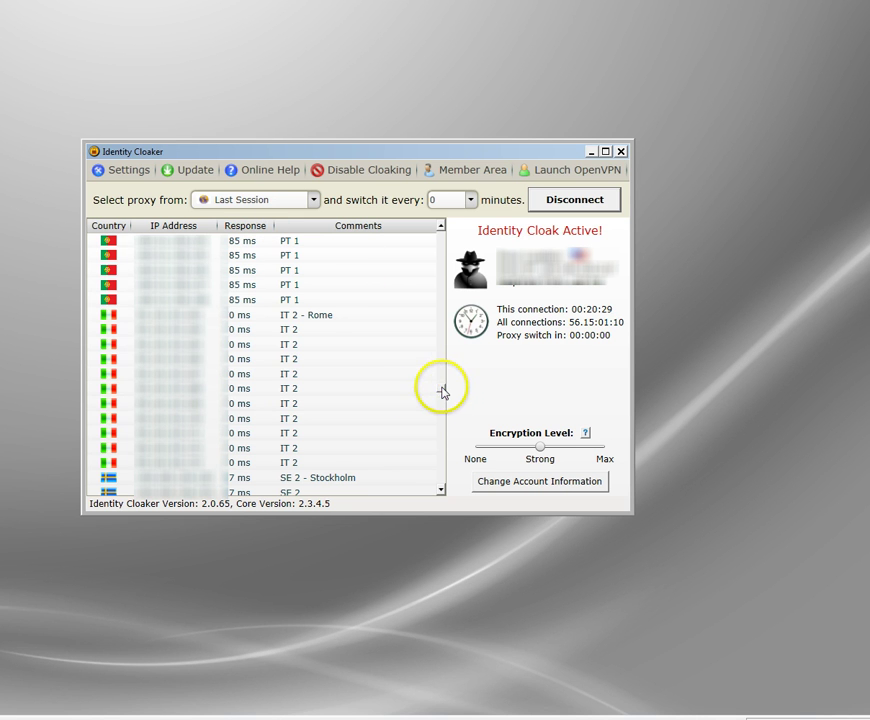
{"action": "mouse_move", "coordinate": [443, 392]}
{"action": "left_mouse_down"}
{"action": "mouse_move", "coordinate": [437, 487]}
{"action": "mouse_move", "coordinate": [425, 431]}
{"action": "mouse_move", "coordinate": [417, 238]}
{"action": "left_mouse_up"}
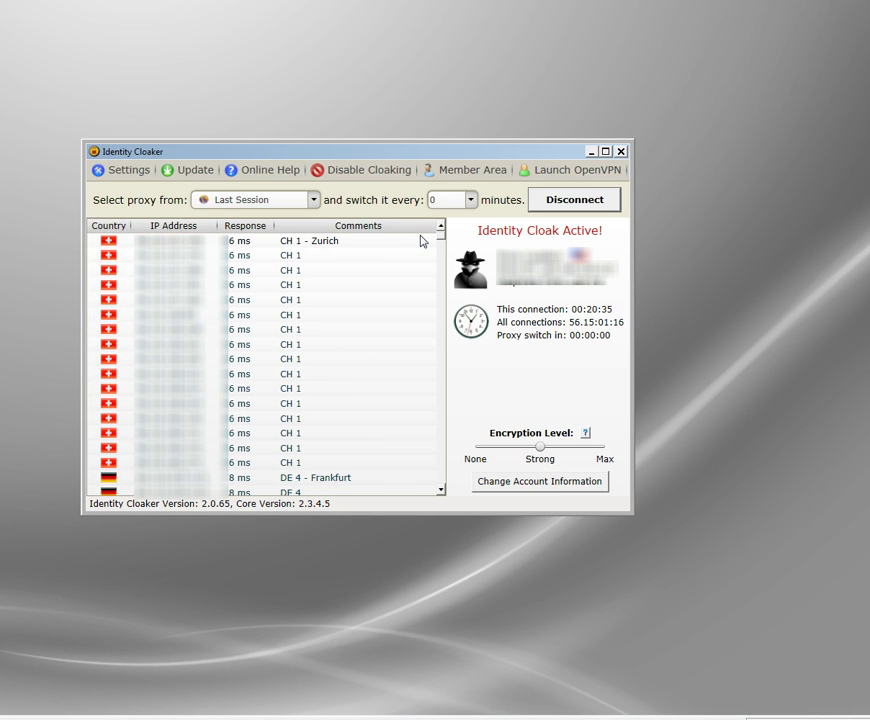
Scroll the proxy list down to the UK servers and select a UK 10 row.
{"action": "left_click", "coordinate": [395, 262]}
{"action": "scroll", "coordinate": [190, 289], "scroll_direction": "down", "scroll_amount": 4}
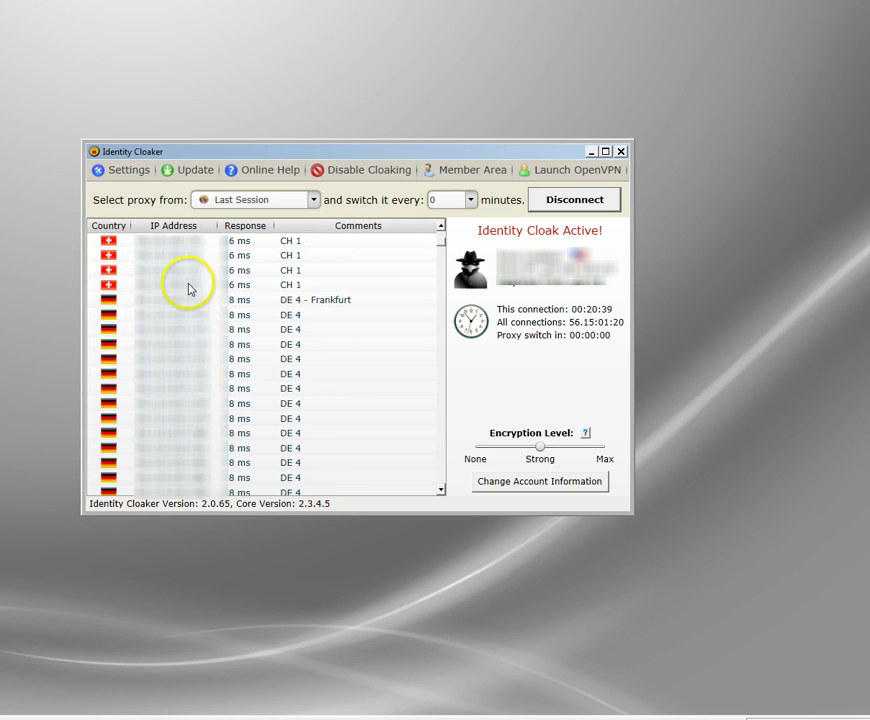
{"action": "scroll", "coordinate": [190, 289], "scroll_direction": "down", "scroll_amount": 4}
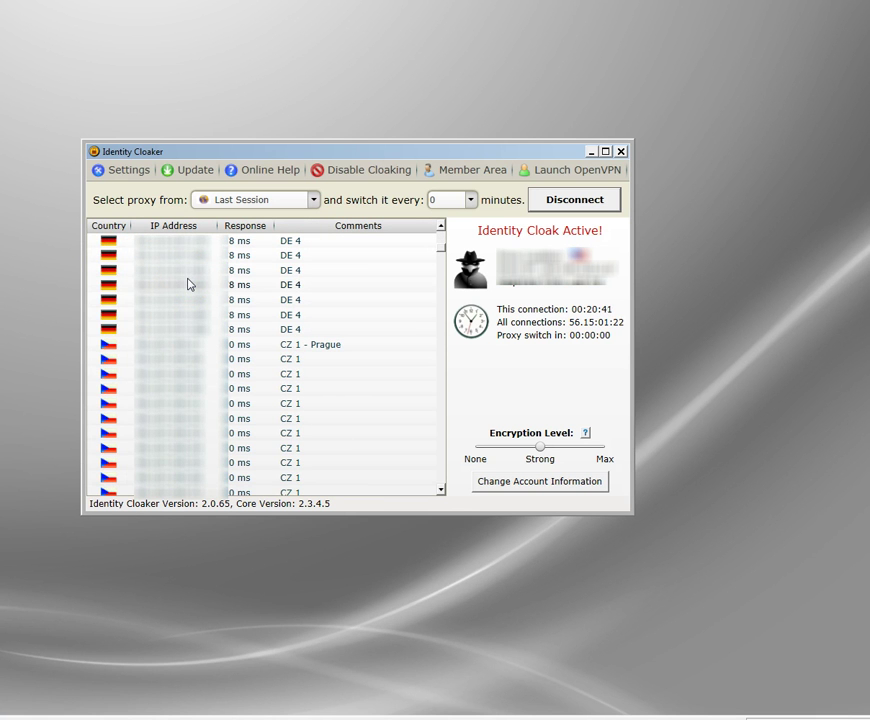
{"action": "scroll", "coordinate": [187, 285], "scroll_direction": "down", "scroll_amount": 5}
{"action": "scroll", "coordinate": [187, 285], "scroll_direction": "down", "scroll_amount": 5}
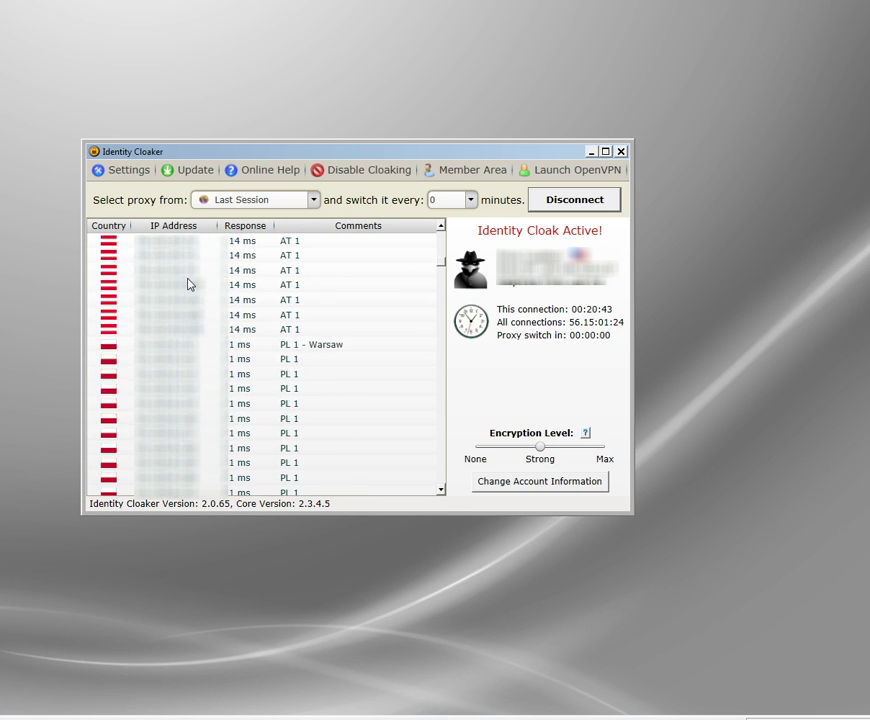
{"action": "scroll", "coordinate": [187, 285], "scroll_direction": "down", "scroll_amount": 10}
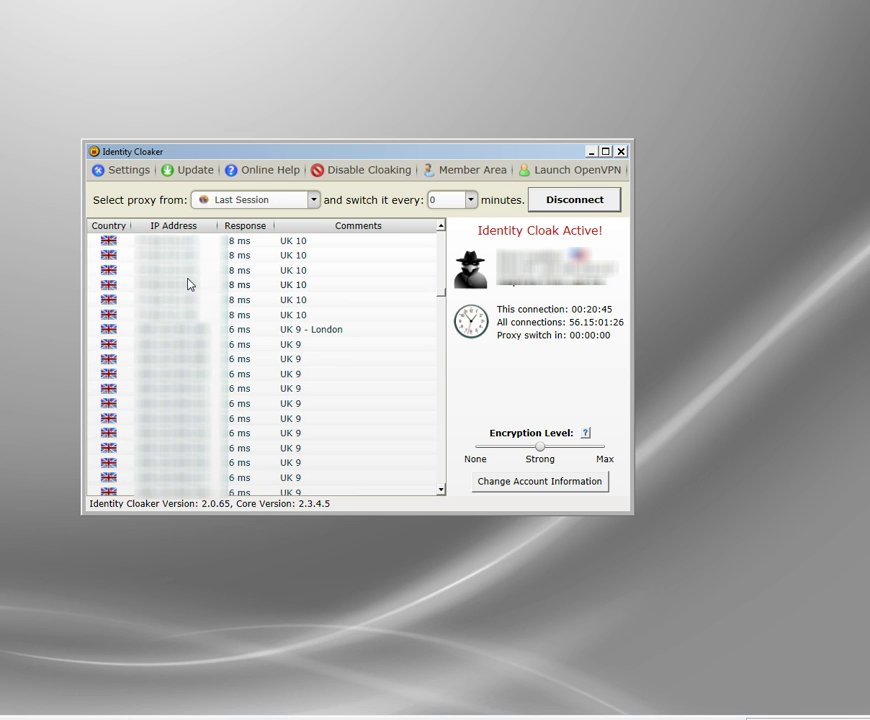
{"action": "left_click", "coordinate": [182, 269]}
Move past the UK 10 rows, connect to a UK 9 - London server, and minimise Identity Cloaker.
{"action": "left_click", "coordinate": [151, 247]}
{"action": "left_click", "coordinate": [200, 312]}
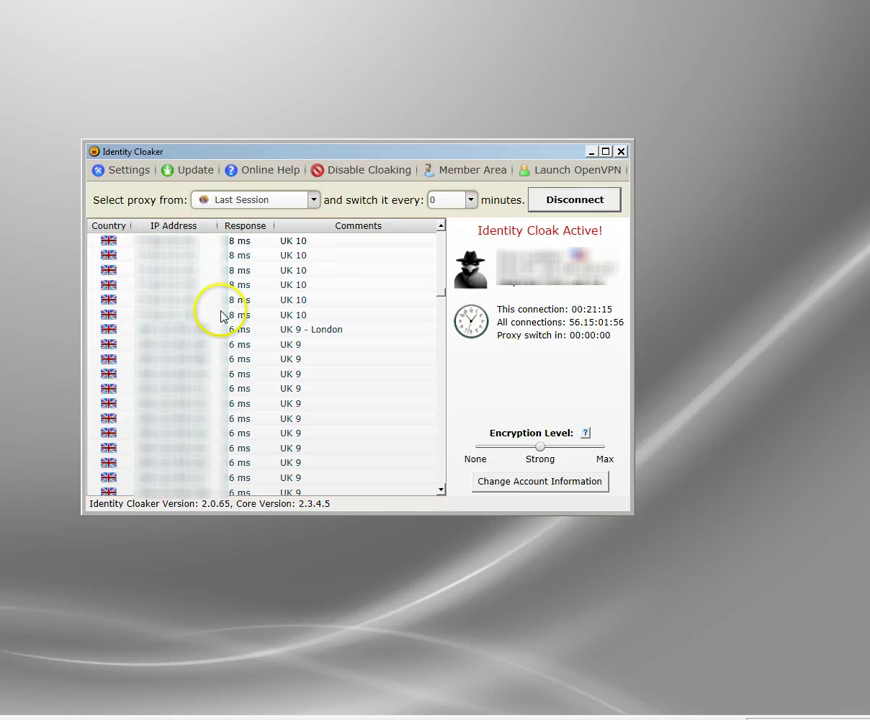
{"action": "scroll", "coordinate": [220, 314], "scroll_direction": "down", "scroll_amount": 2}
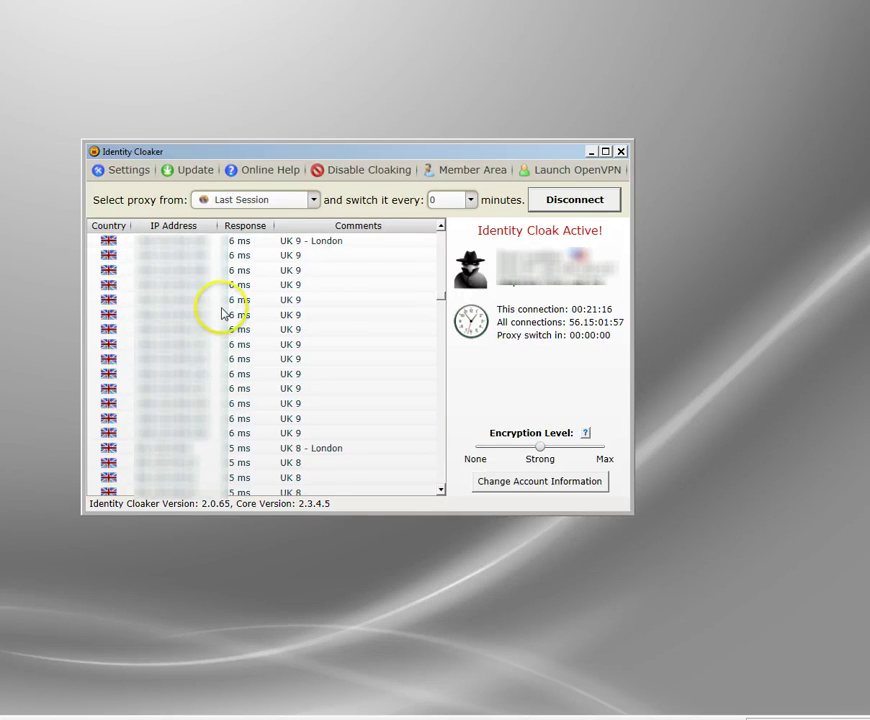
{"action": "double_click", "coordinate": [170, 320]}
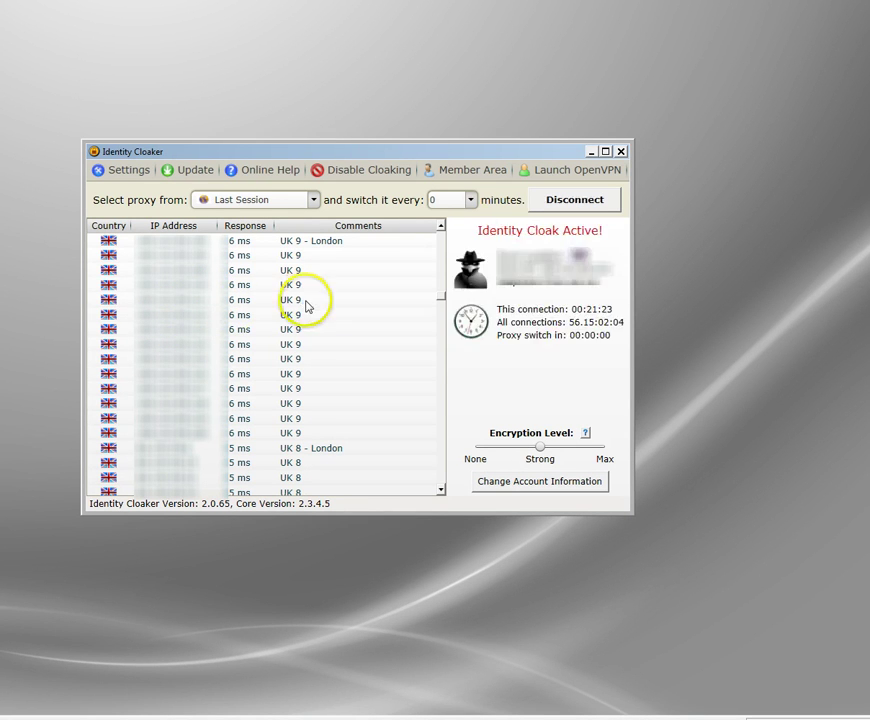
{"action": "left_click", "coordinate": [591, 153]}
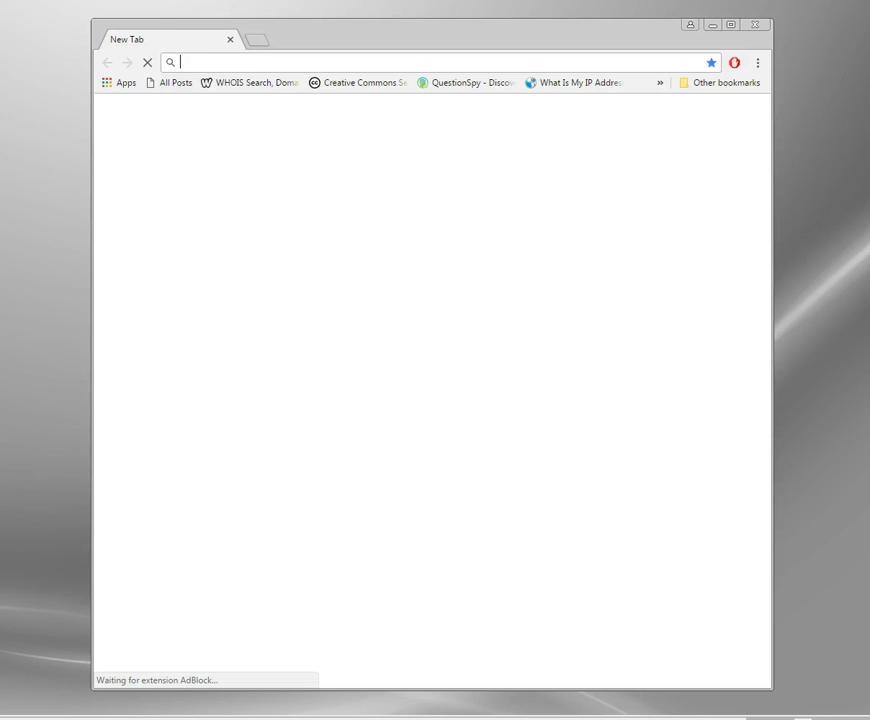
Bring Chrome back and load itv.com/itvplayer/ from the 'it' address-bar suggestion.
{"action": "left_click", "coordinate": [124, 452]}
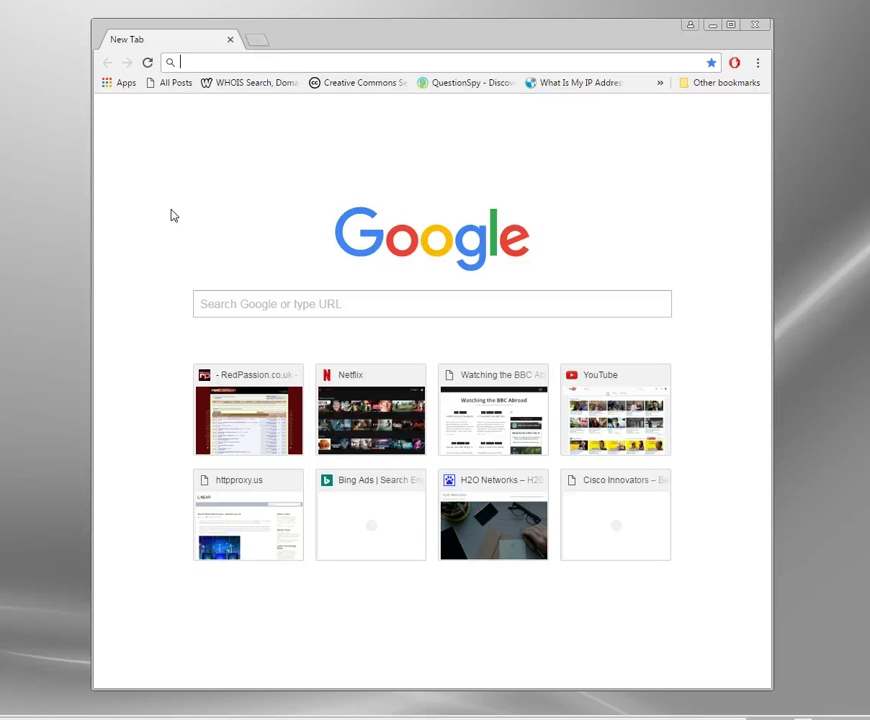
{"action": "type", "text": "itv.com/itvplayer/"}
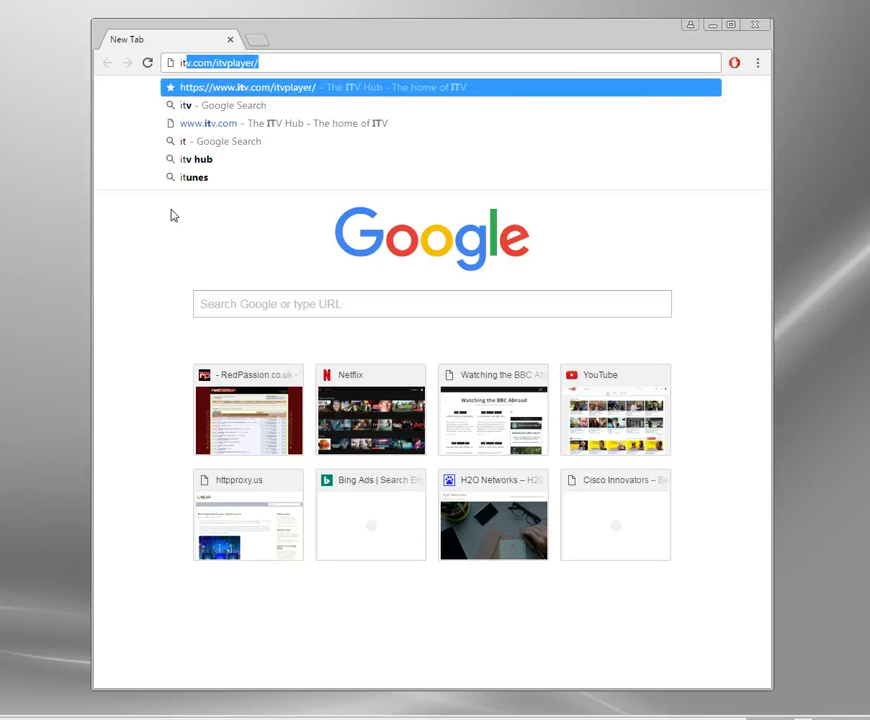
{"action": "key", "text": "Return"}
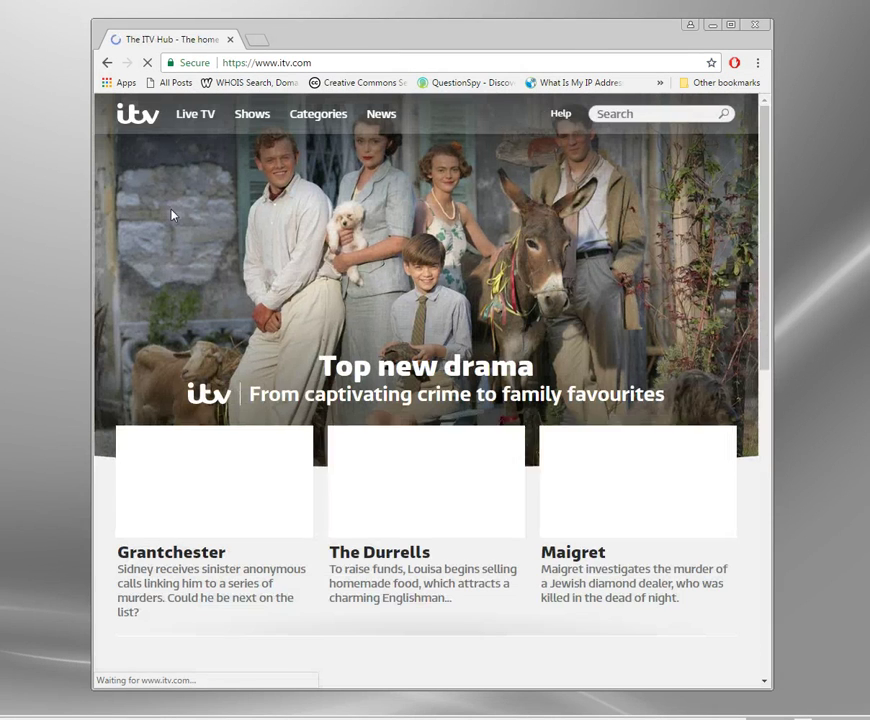
Play the live ITV channel from the channel row, now streaming New: The Jeremy Kyle Show unblocked.
{"action": "left_click", "coordinate": [128, 314]}
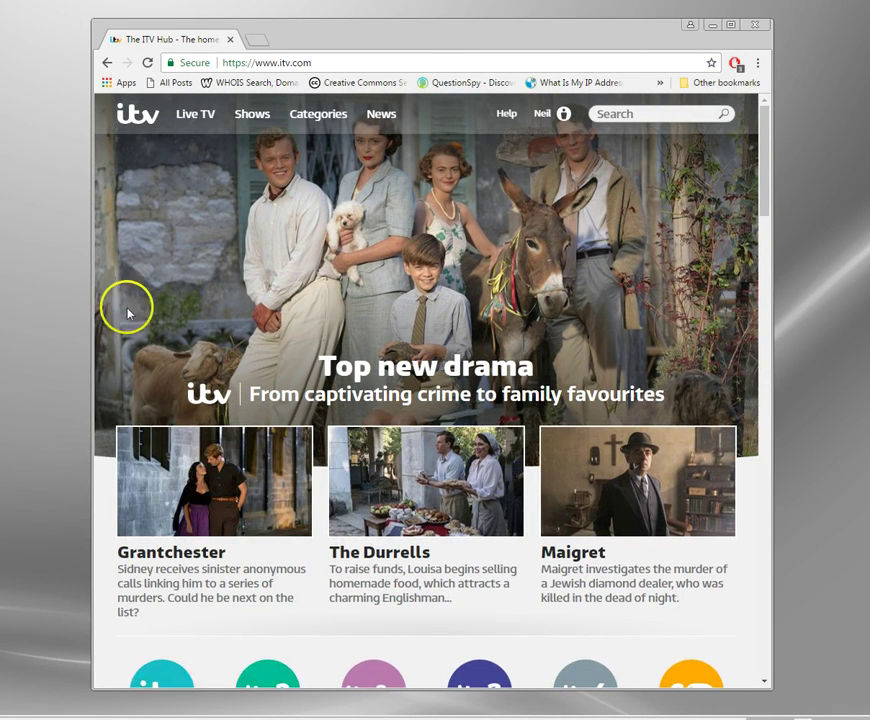
{"action": "scroll", "coordinate": [300, 511], "scroll_direction": "down", "scroll_amount": 2}
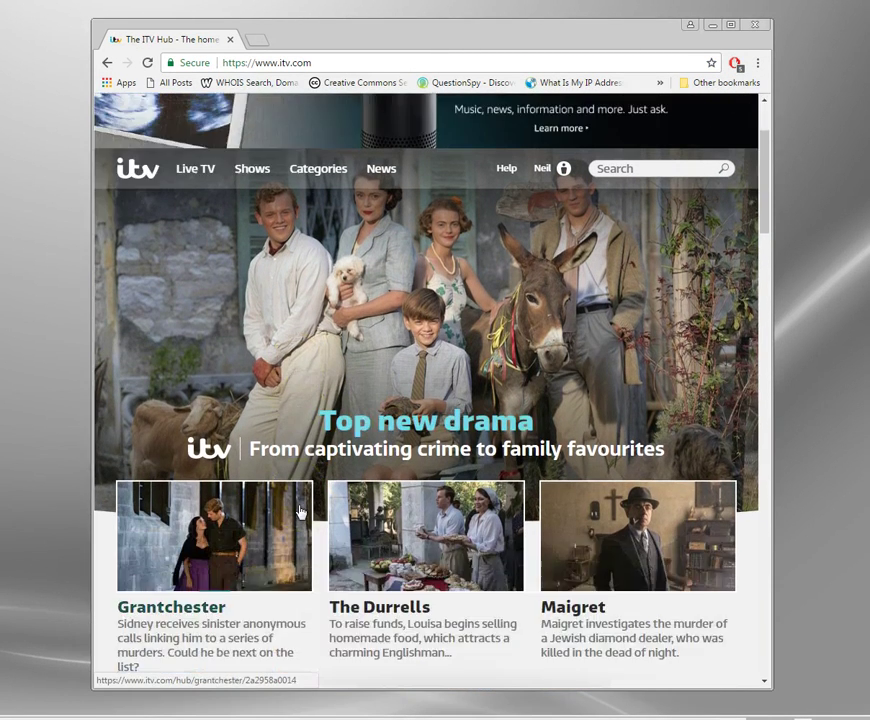
{"action": "scroll", "coordinate": [300, 511], "scroll_direction": "down", "scroll_amount": 4}
{"action": "left_click", "coordinate": [148, 257]}
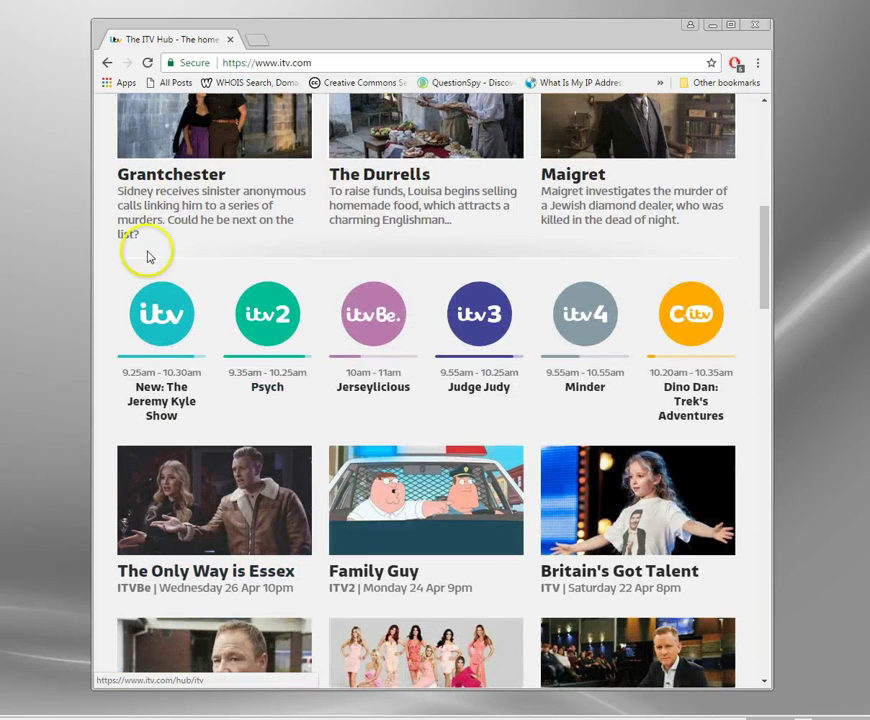
{"action": "left_click", "coordinate": [155, 317]}
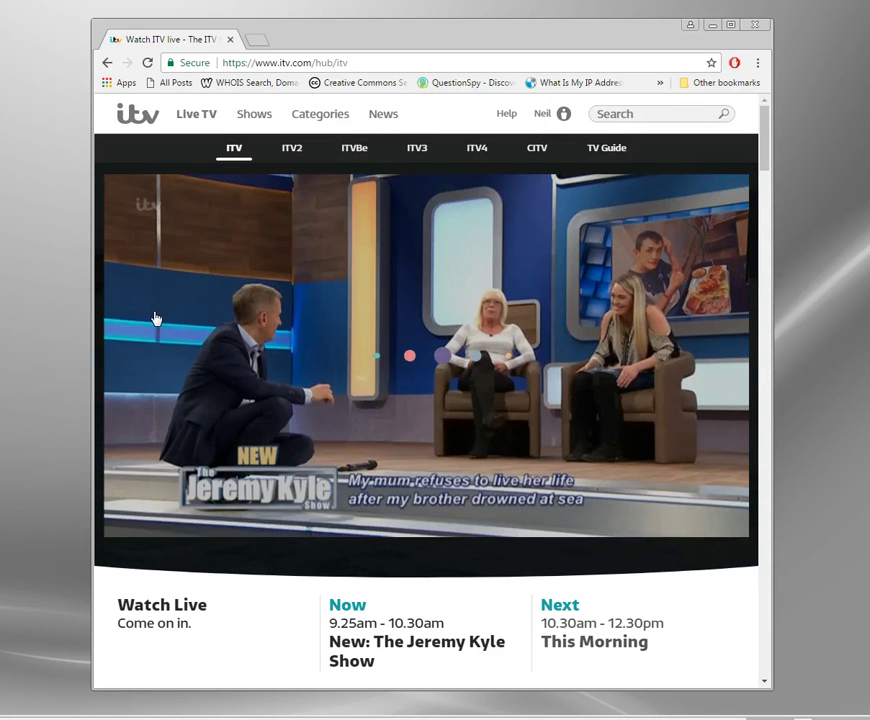
{"action": "left_click", "coordinate": [400, 292]}
{"action": "left_click", "coordinate": [510, 498]}
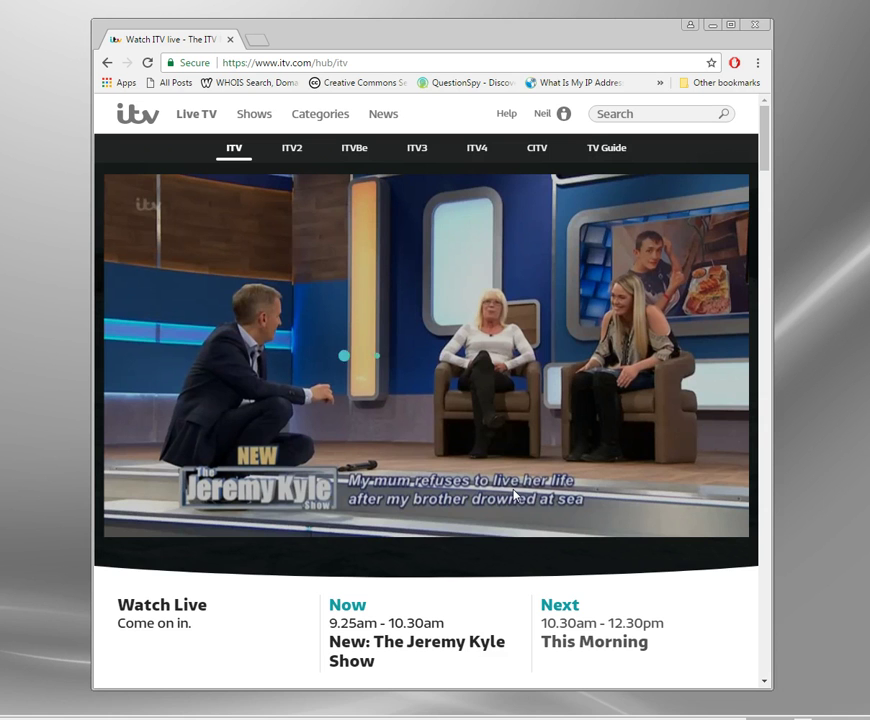
{"action": "scroll", "coordinate": [443, 481], "scroll_direction": "down", "scroll_amount": 3}
{"action": "scroll", "coordinate": [443, 481], "scroll_direction": "up", "scroll_amount": 3}
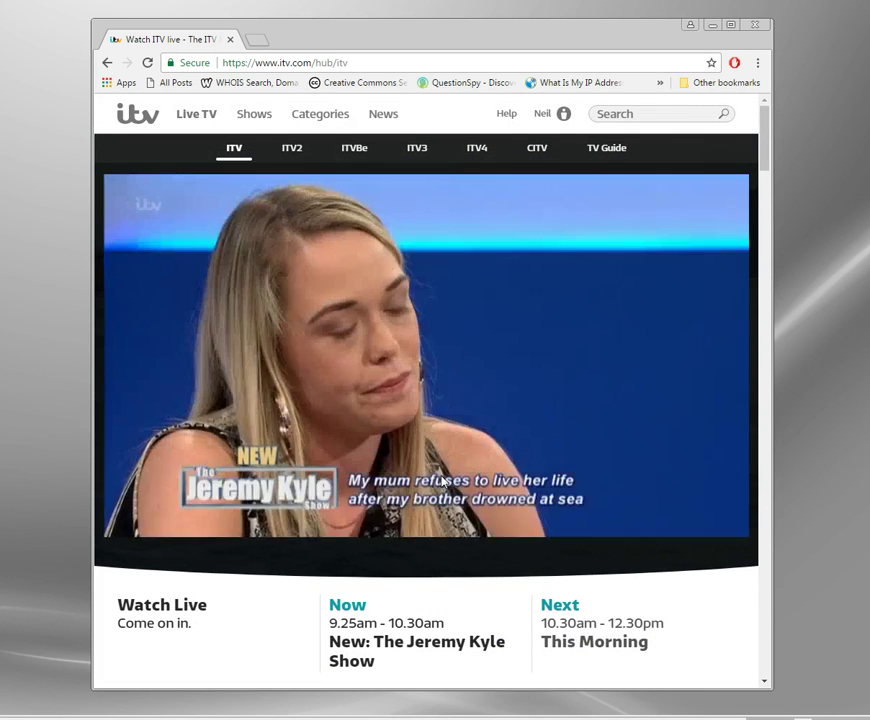
{"action": "mouse_move", "coordinate": [443, 481]}
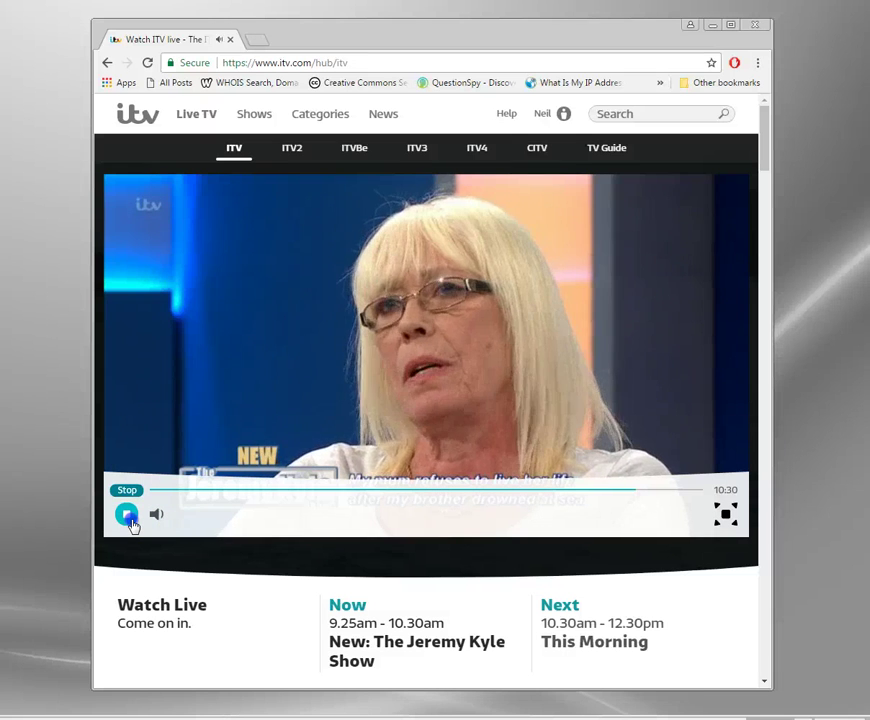
Stop the live ITV stream, then try resuming it with Play and the progress bar.
{"action": "left_click", "coordinate": [128, 515]}
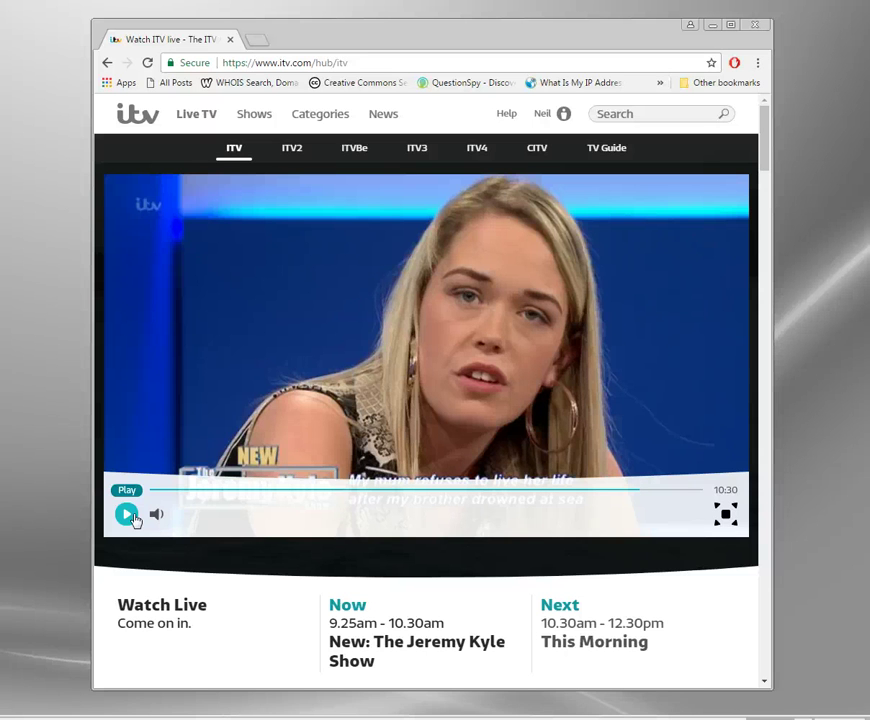
{"action": "left_click", "coordinate": [127, 514]}
{"action": "left_click", "coordinate": [195, 487]}
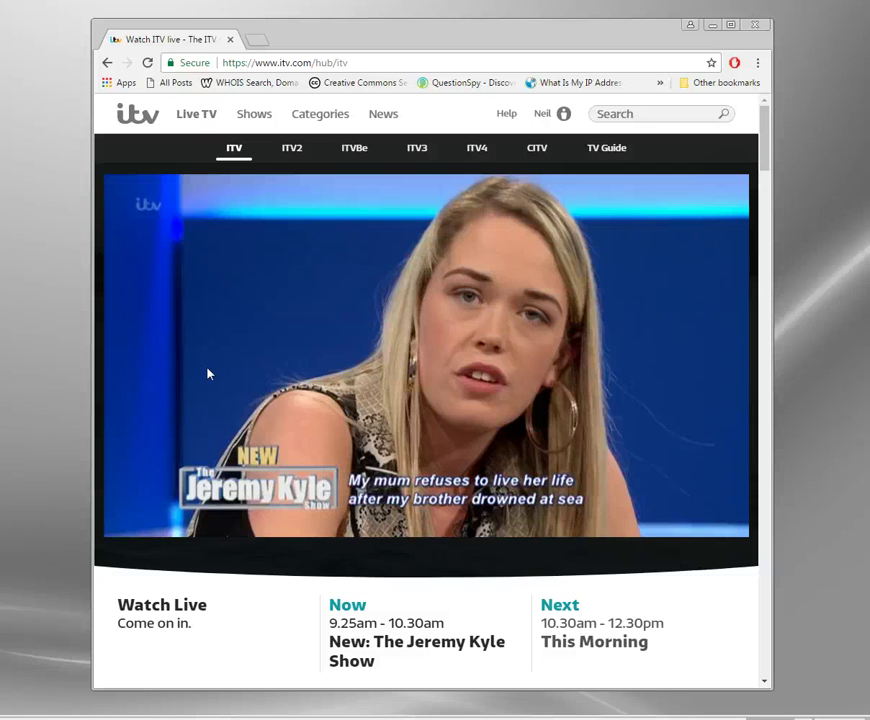
{"action": "left_click", "coordinate": [132, 320]}
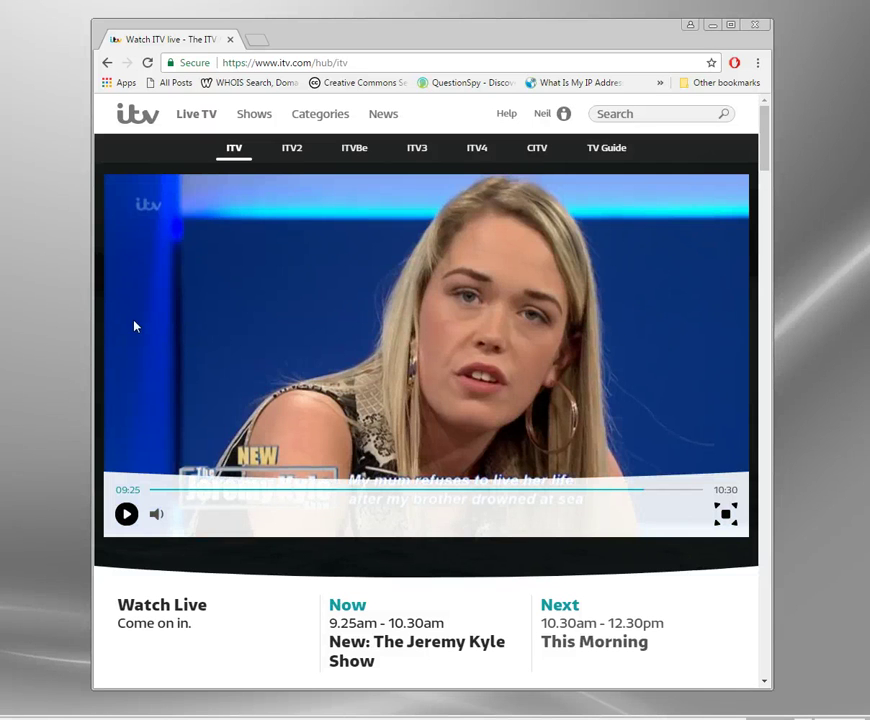
{"action": "left_click", "coordinate": [151, 328]}
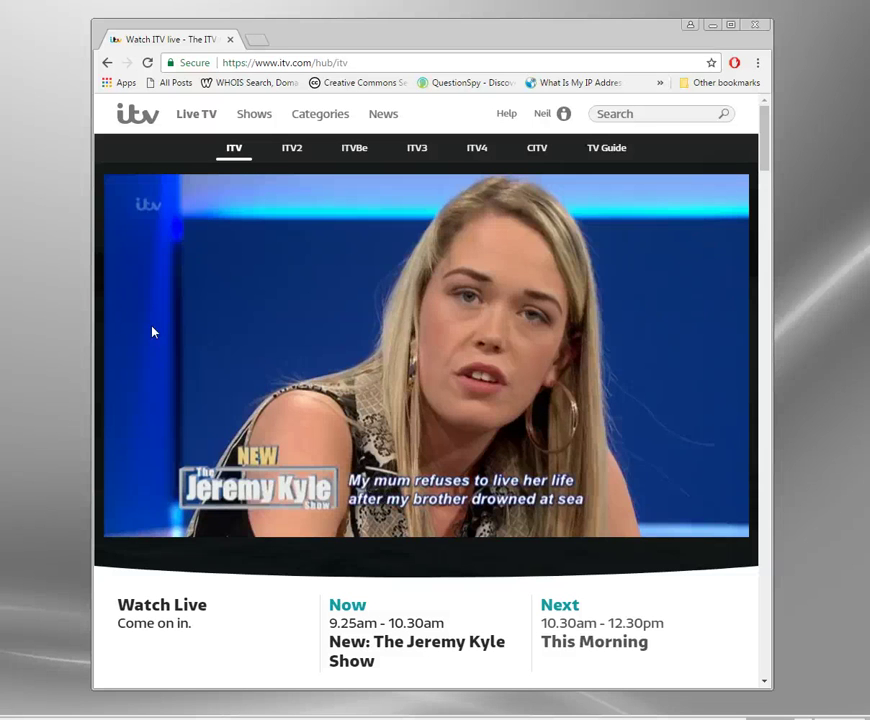
{"action": "left_click", "coordinate": [108, 244]}
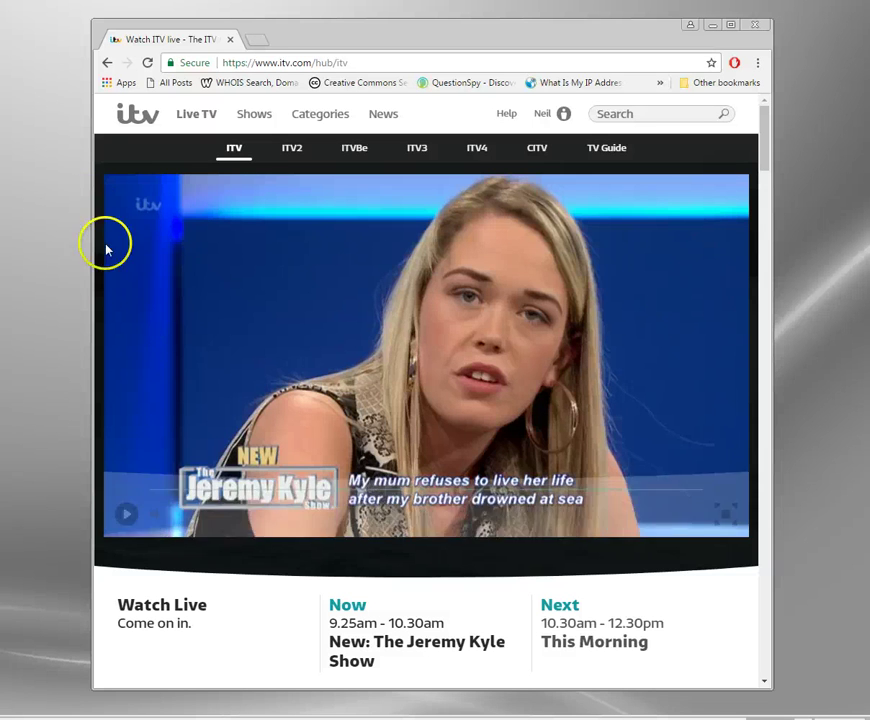